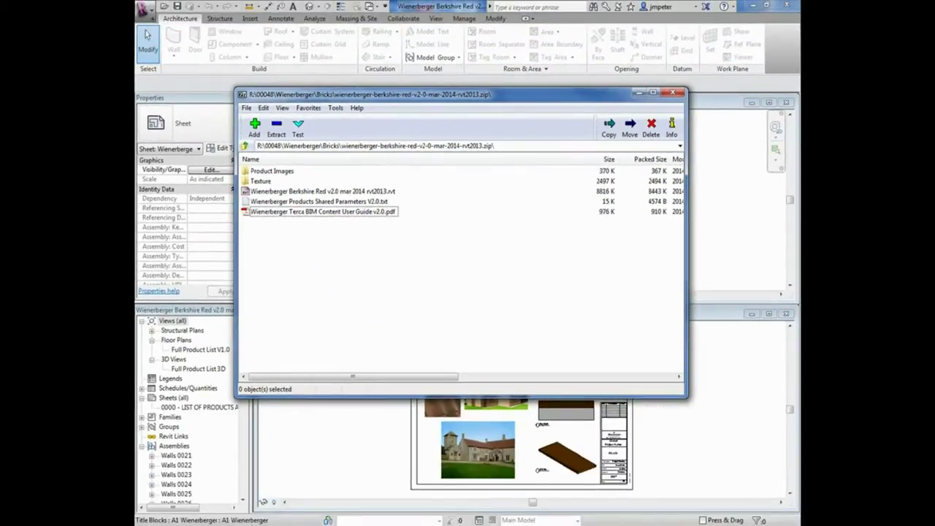
Open the Terca BIM Content User Guide PDF and page through to the 'Using This Content' instructions.
double_click(320, 212)
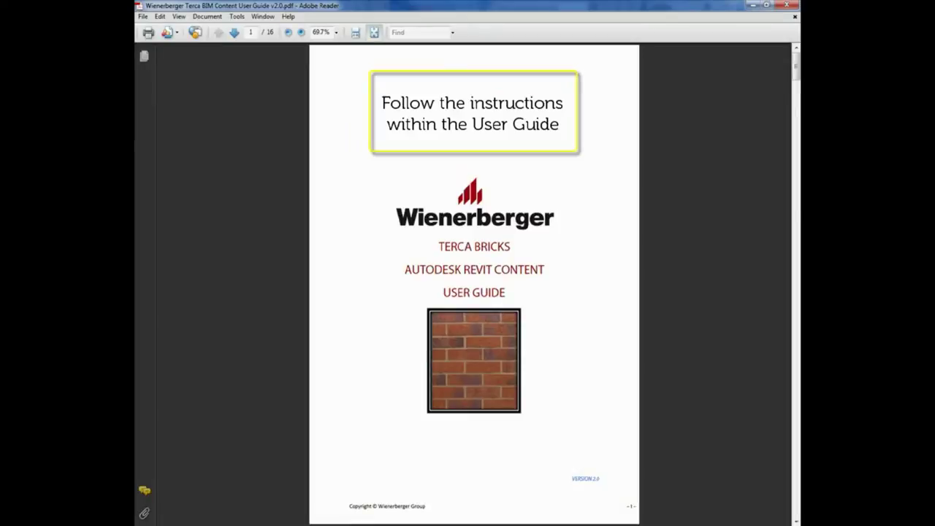
key("Page_Down")
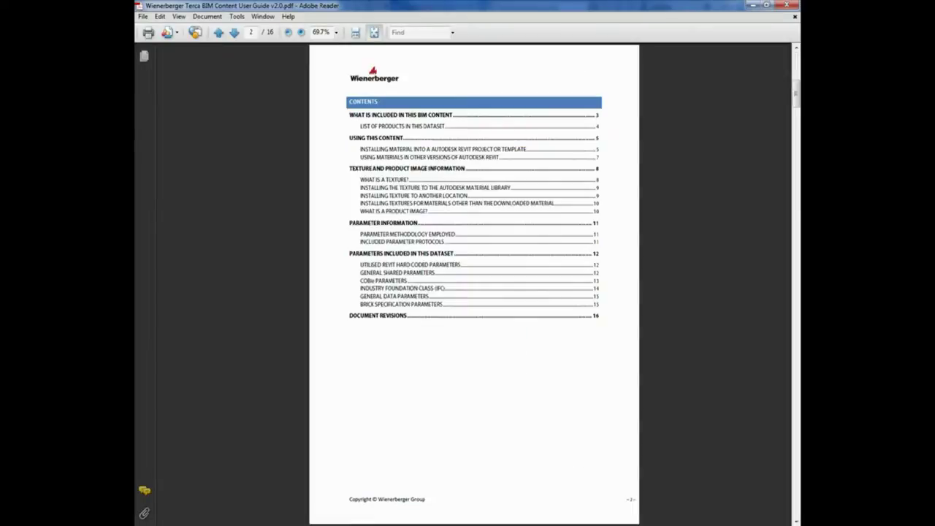
key("Page_Down")
key("Page_Down")
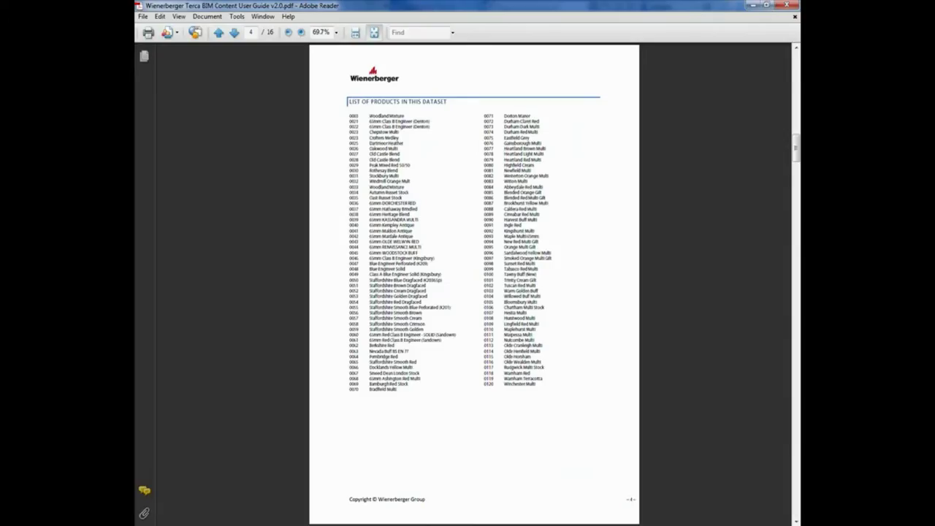
key("Page_Down")
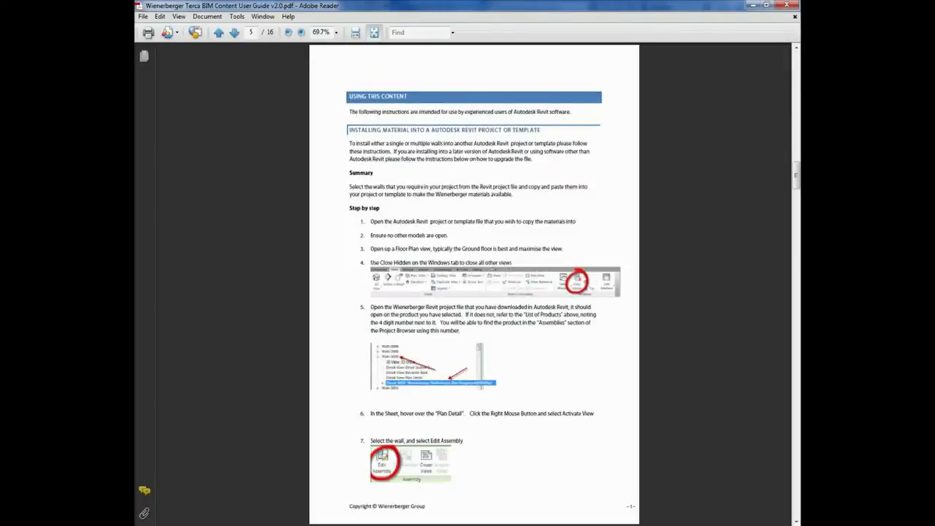
key("Page_Down")
key("Page_Down")
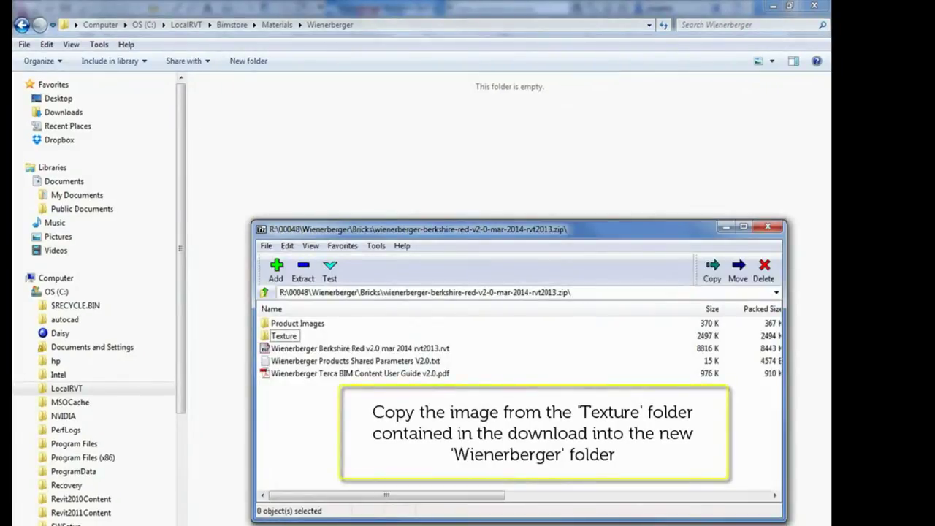
Copy Berkshire Red.png from the archive's Texture folder into C:\LocalRVT\Bimstore\Materials\Wienerberger.
double_click(293, 340)
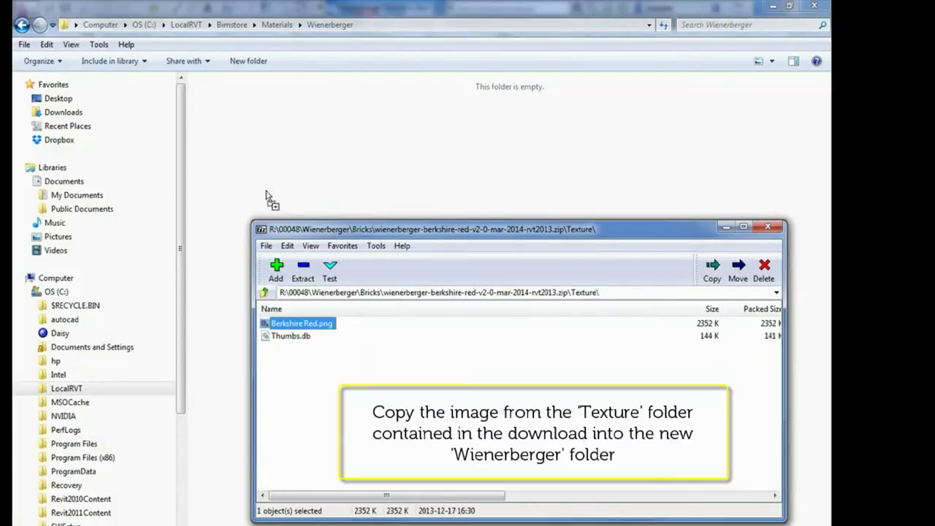
left_click_drag(272, 208, 250, 157)
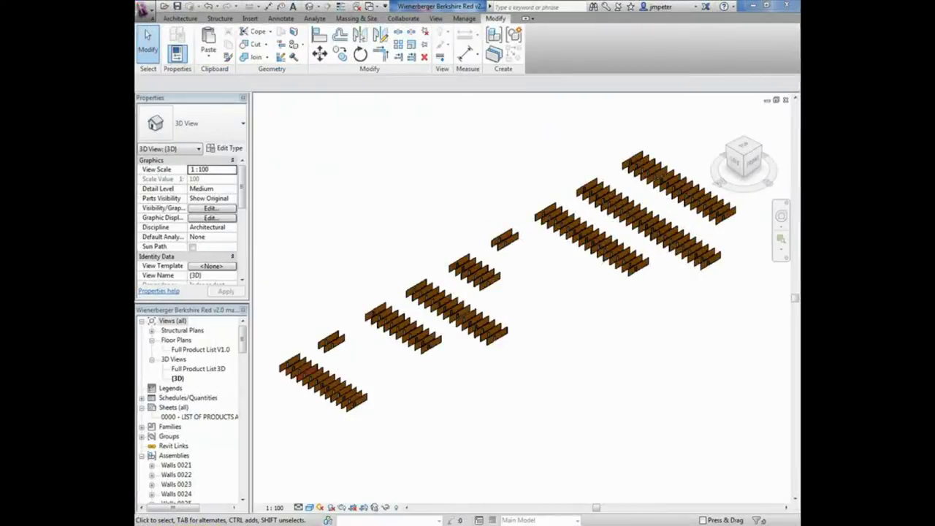
Edit the product sheet's wall assembly and copy its Berkshire Red wall to the clipboard.
left_click_drag(243, 335, 243, 359)
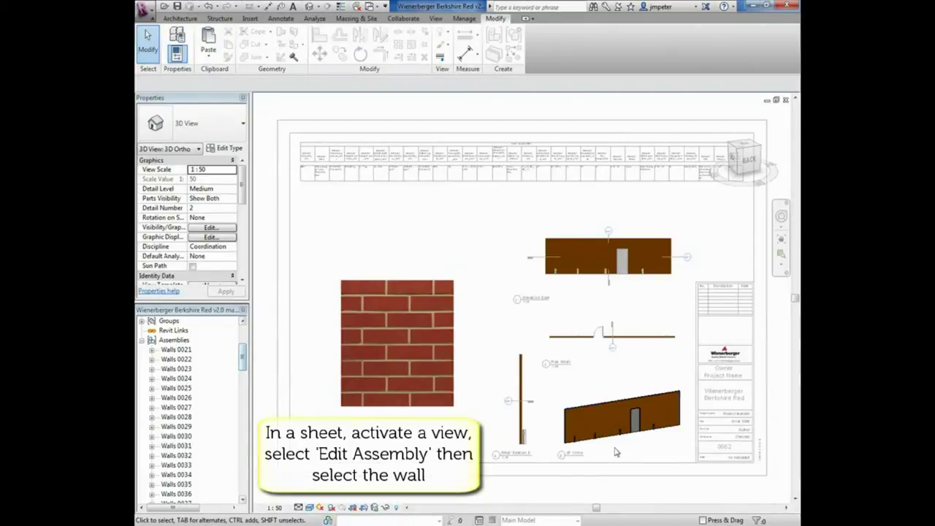
left_click(617, 408)
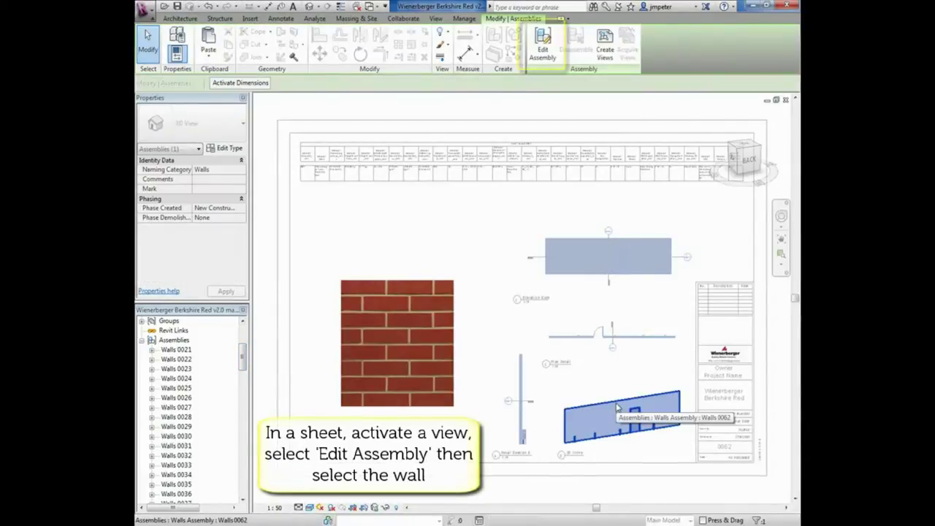
left_click(544, 50)
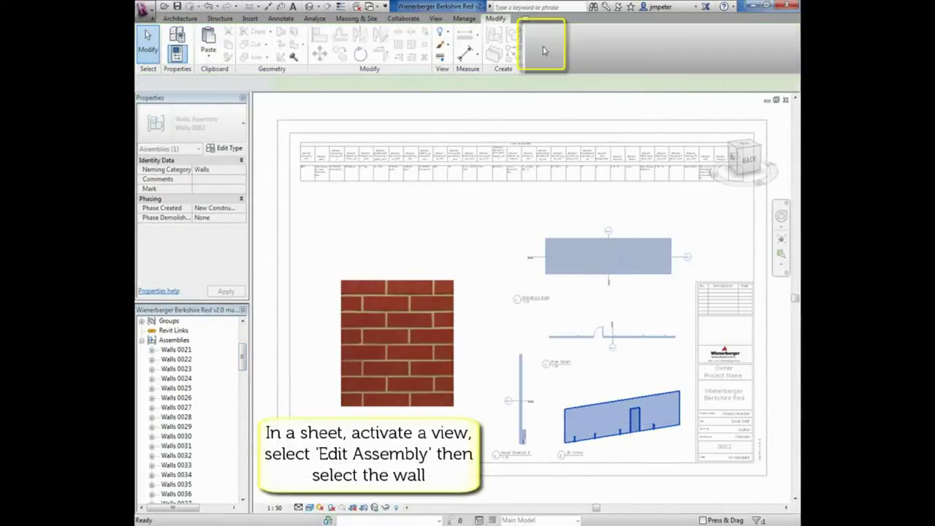
left_click(581, 407)
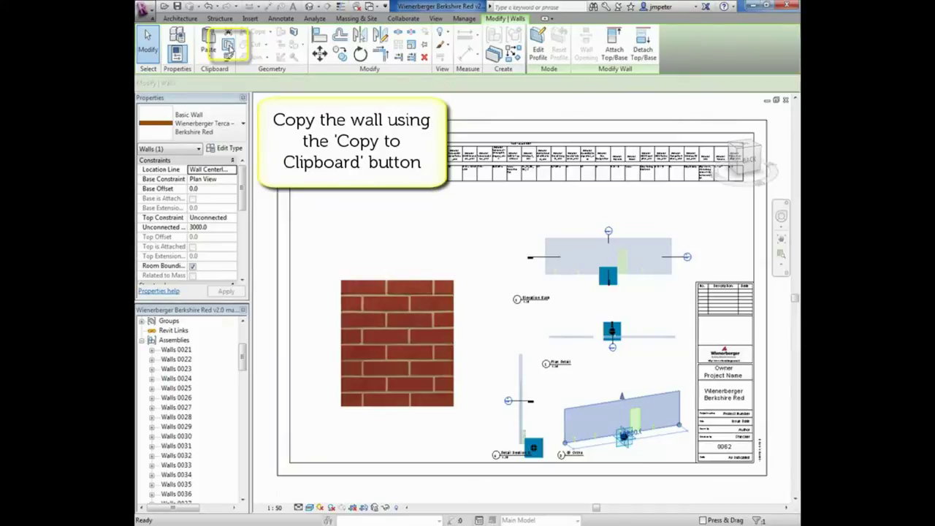
left_click(228, 47)
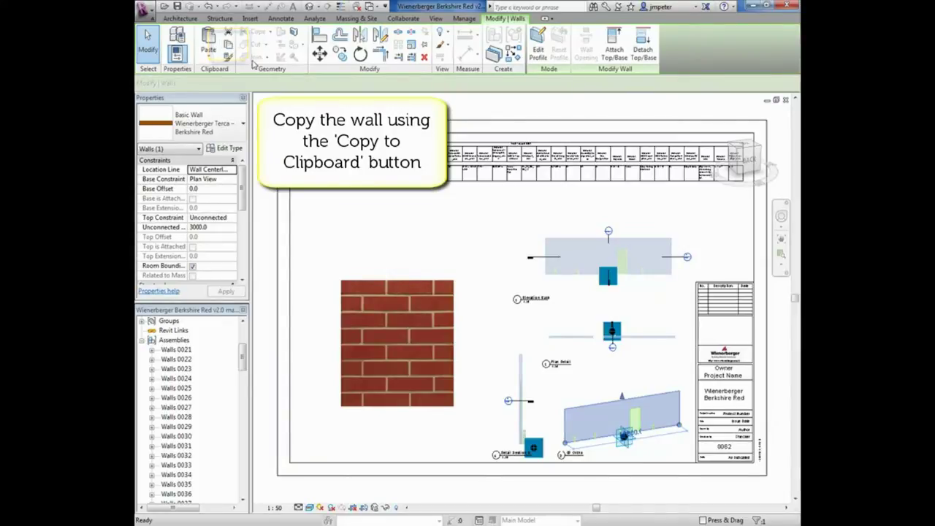
key("Escape")
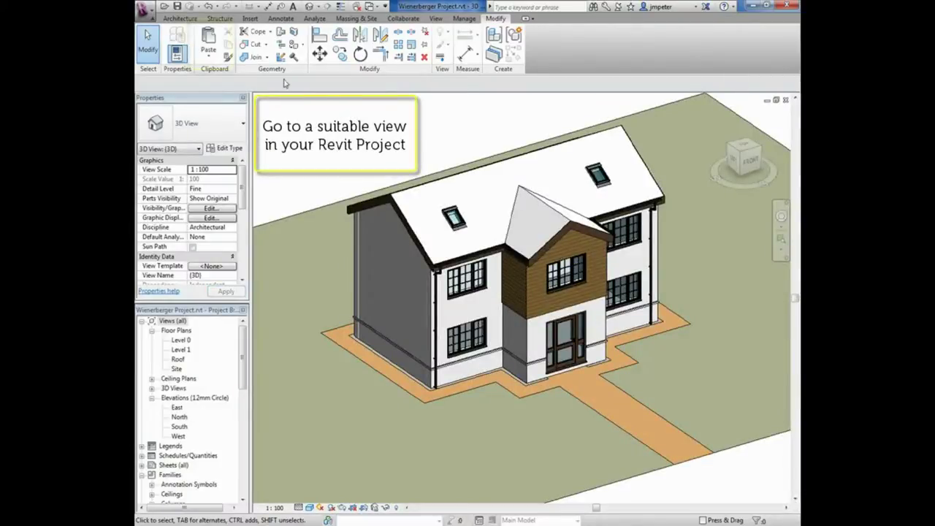
Paste the Berkshire Red wall in front of the house, then delete the pasted group and finish.
left_click(209, 42)
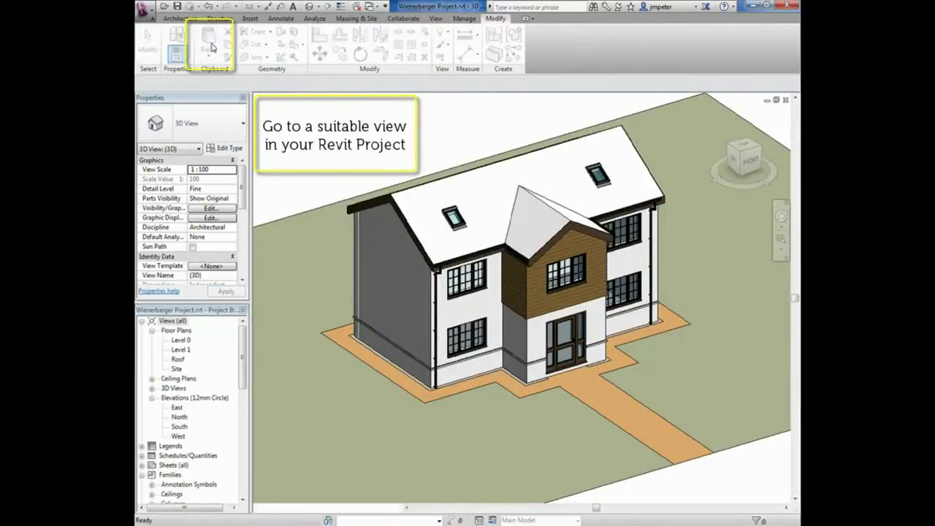
left_click(209, 42)
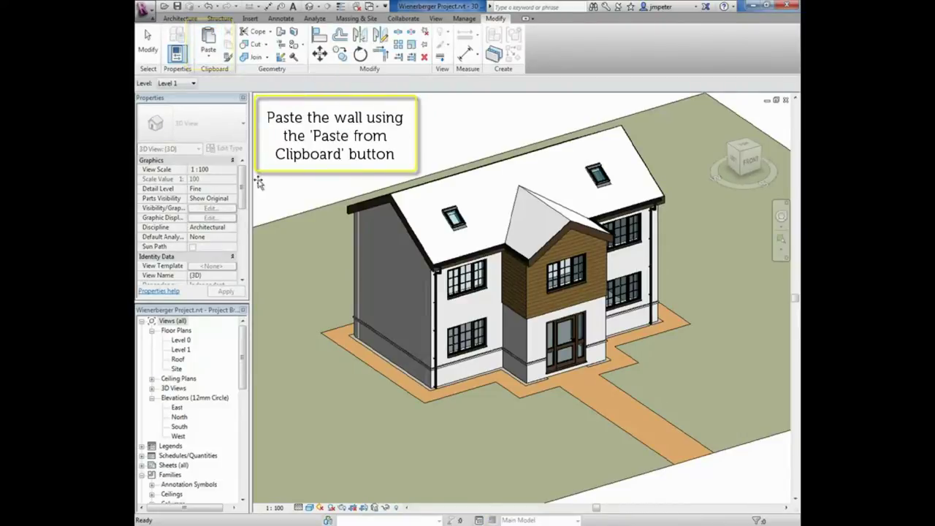
left_click(435, 475)
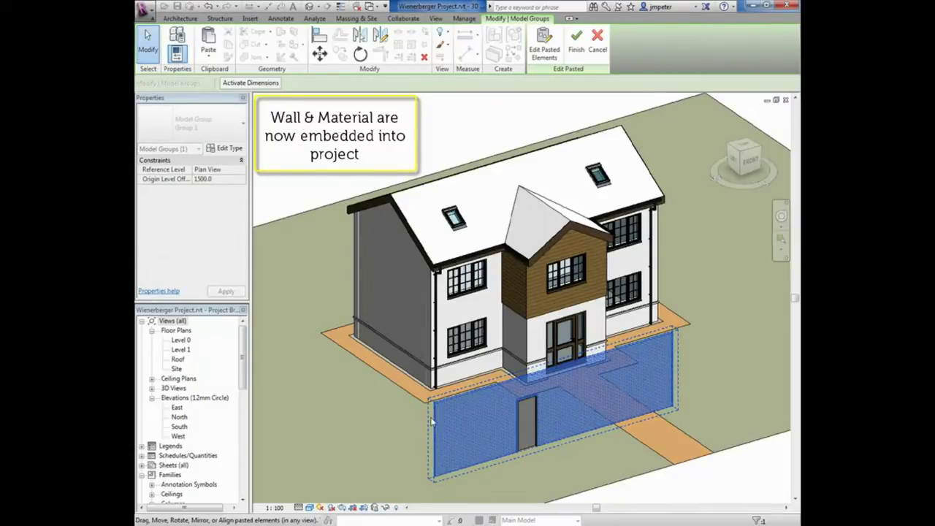
left_click(424, 58)
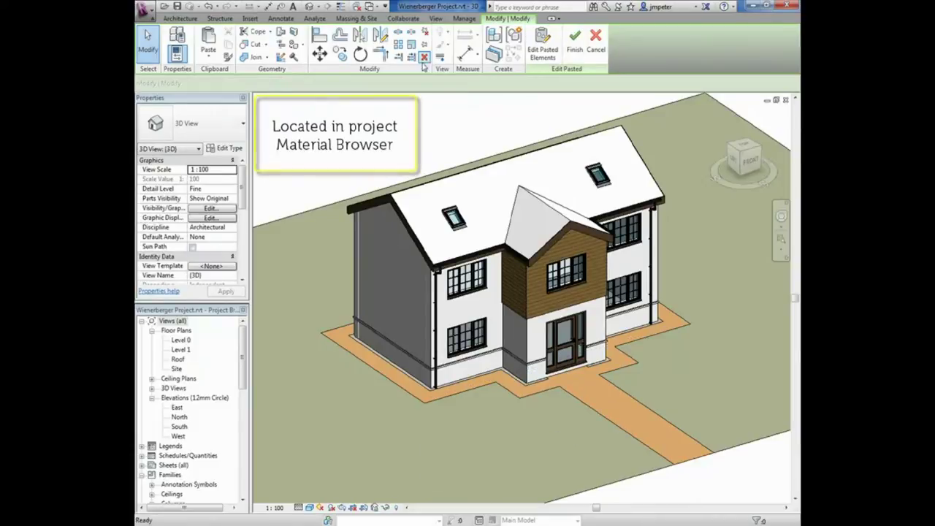
left_click(577, 51)
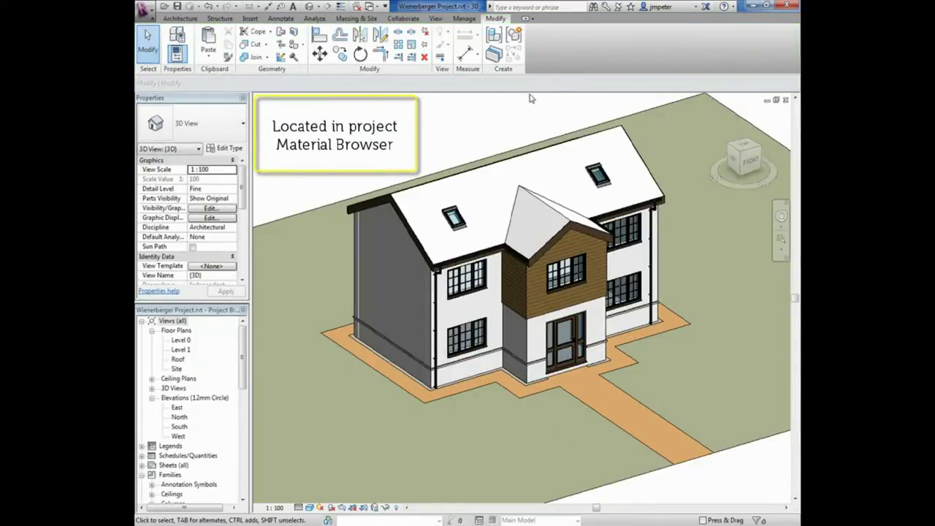
Inspect the Terca Berkshire Red material's product web page and Masonry 65x215 pattern in Manage > Materials.
left_click(464, 19)
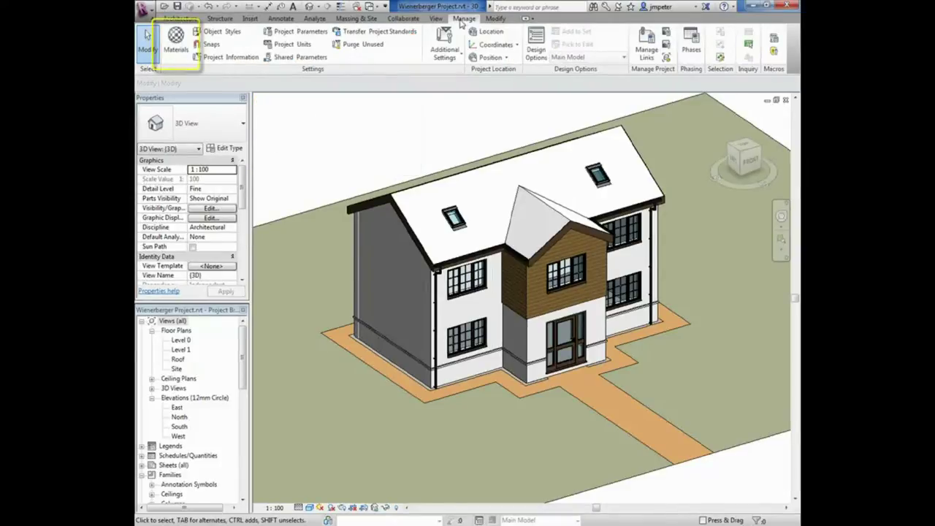
left_click(176, 35)
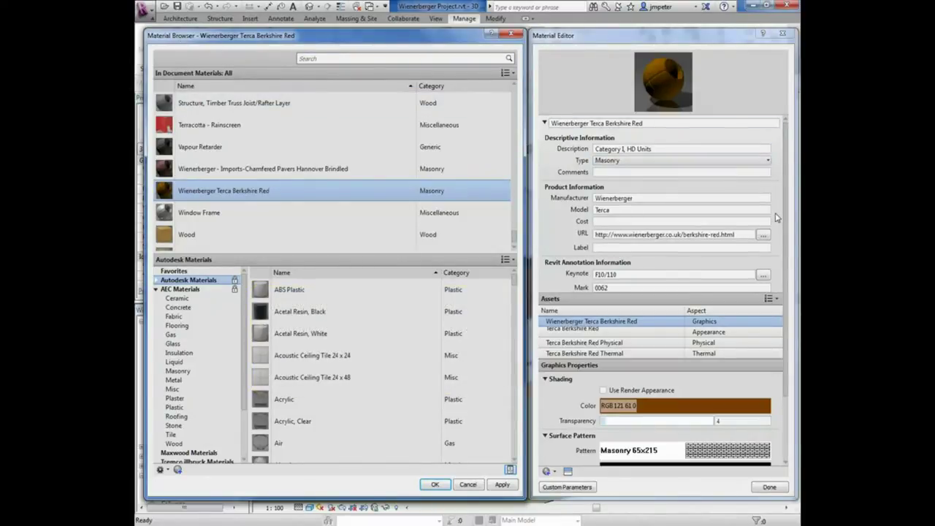
left_click(762, 235)
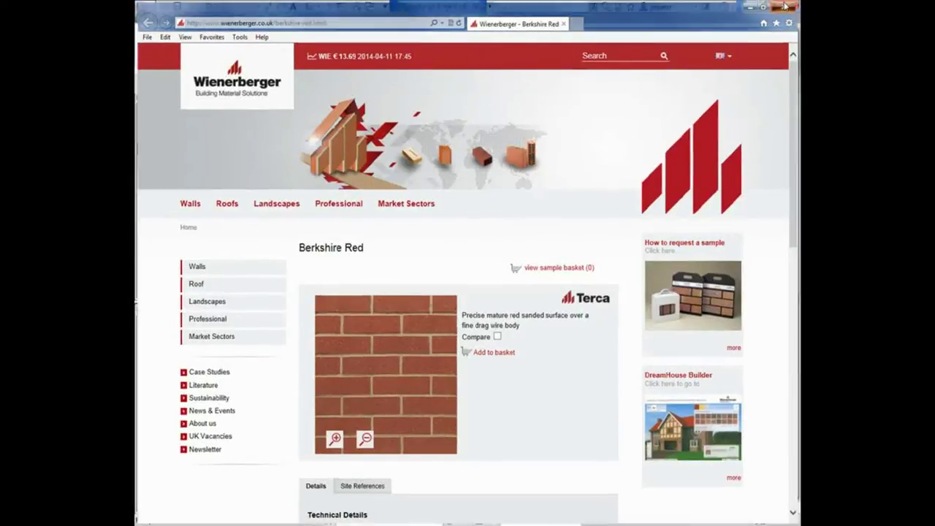
left_click(785, 6)
left_click_drag(787, 260, 787, 340)
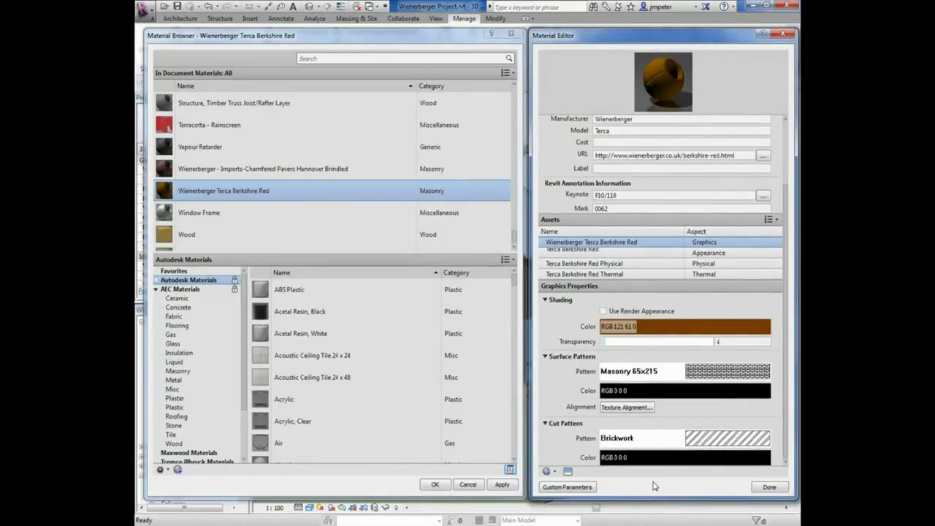
Review the Berkshire Red material's custom Structural, Identity and COBie parameters.
left_click(567, 487)
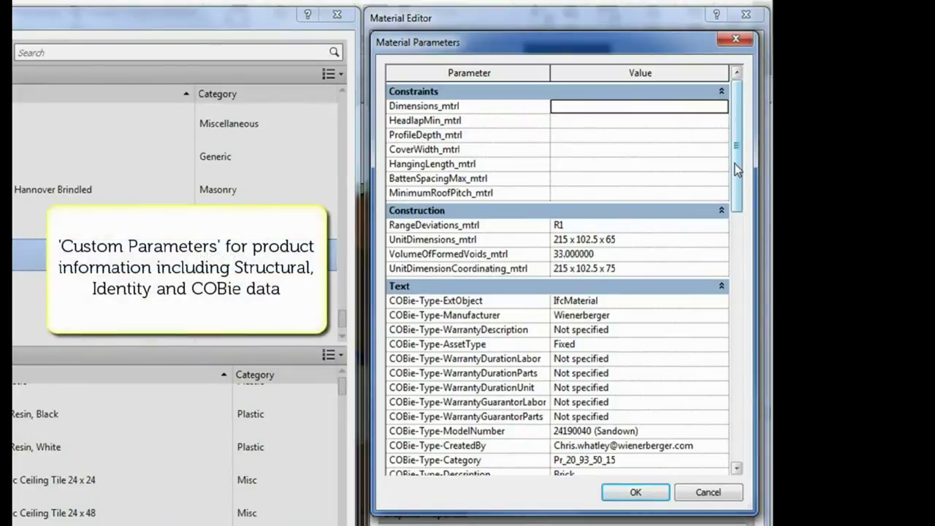
scroll(735, 182, "down", 1)
left_click_drag(735, 181, 736, 422)
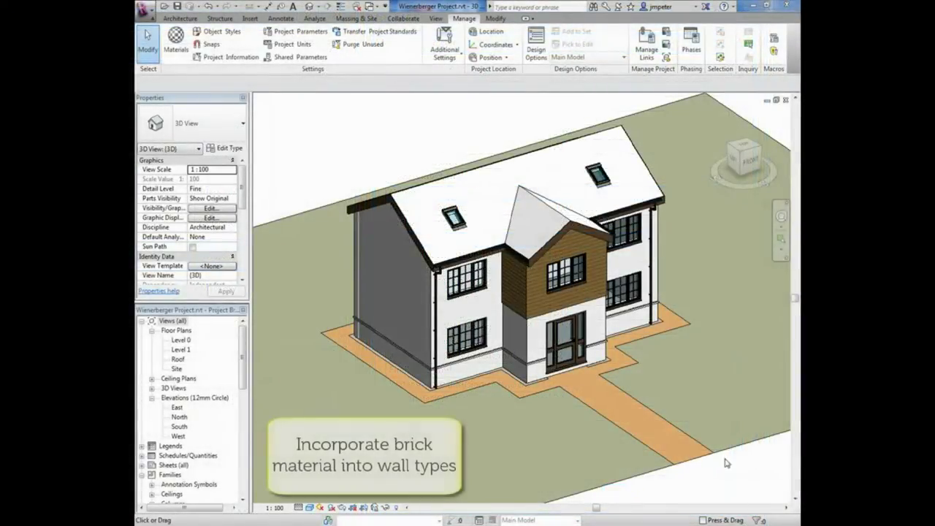
Open the front wall type's layer structure to change the outer finish layer's material.
left_click(462, 380)
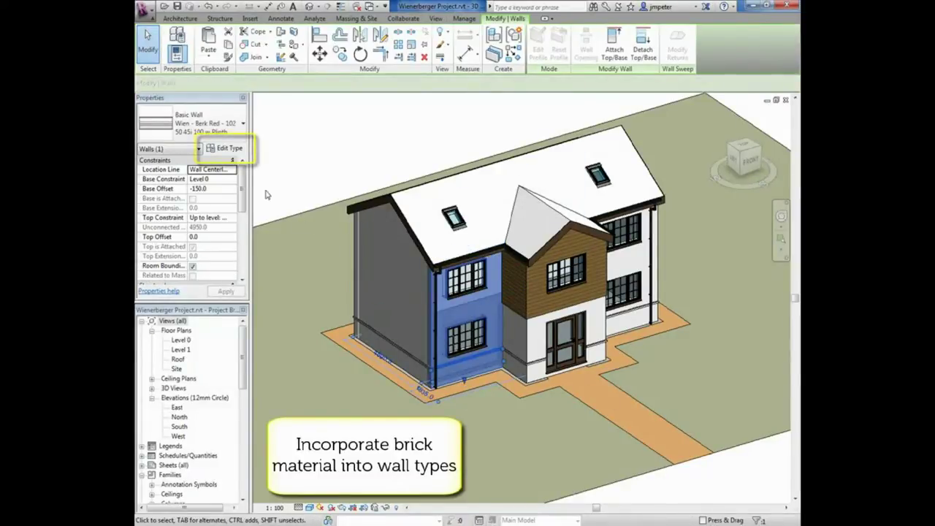
left_click(224, 149)
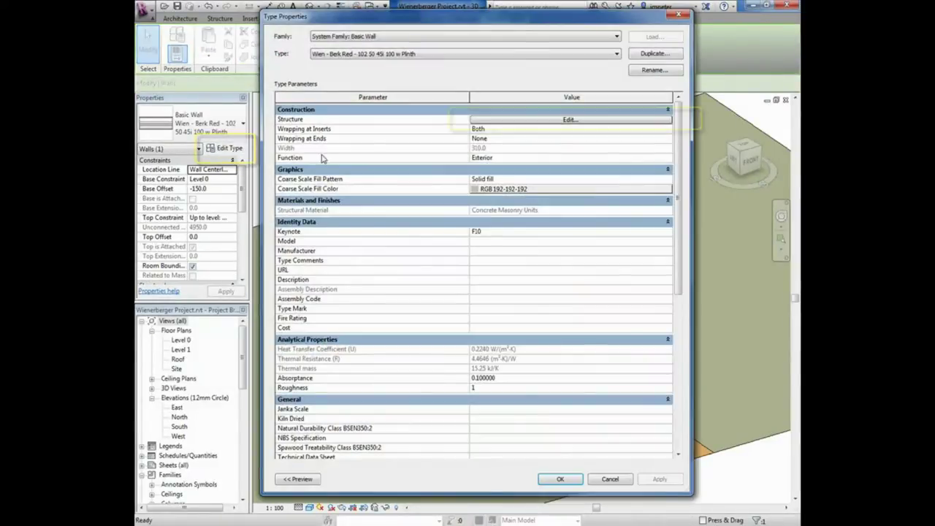
left_click(552, 121)
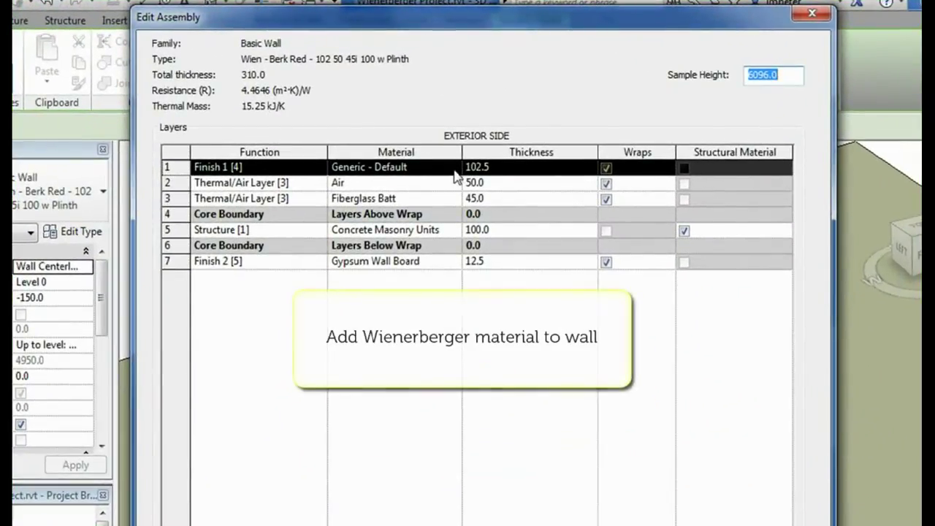
left_click(453, 168)
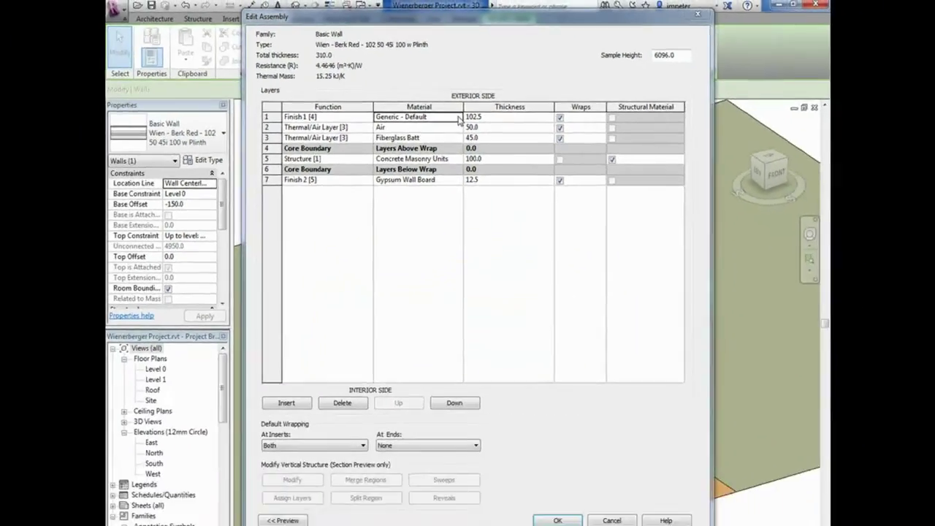
left_click(453, 167)
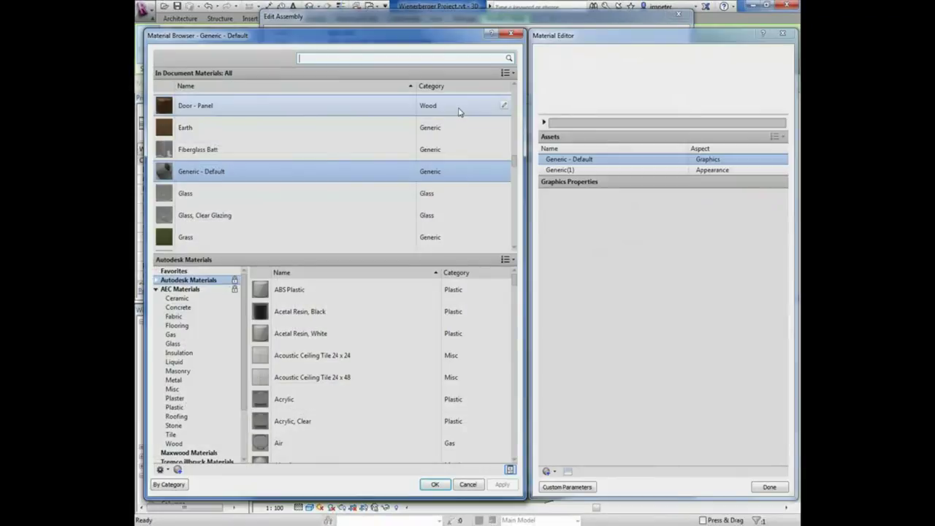
Assign Wienerberger Terca Berkshire Red to the finish layer and apply the wall type changes.
scroll(327, 198, "down", 5)
left_click(328, 197)
scroll(307, 203, "down", 1)
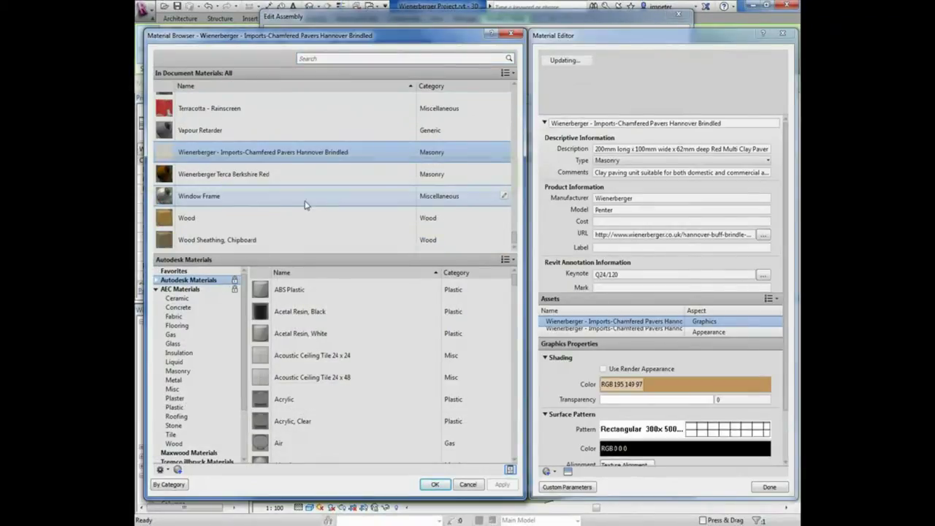
left_click(262, 179)
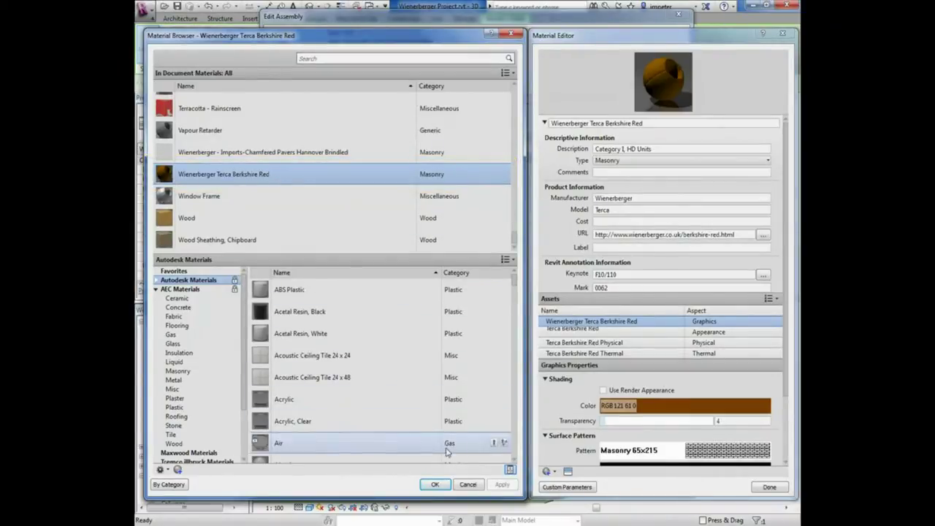
scroll(445, 445, "down", 1)
left_click(434, 485)
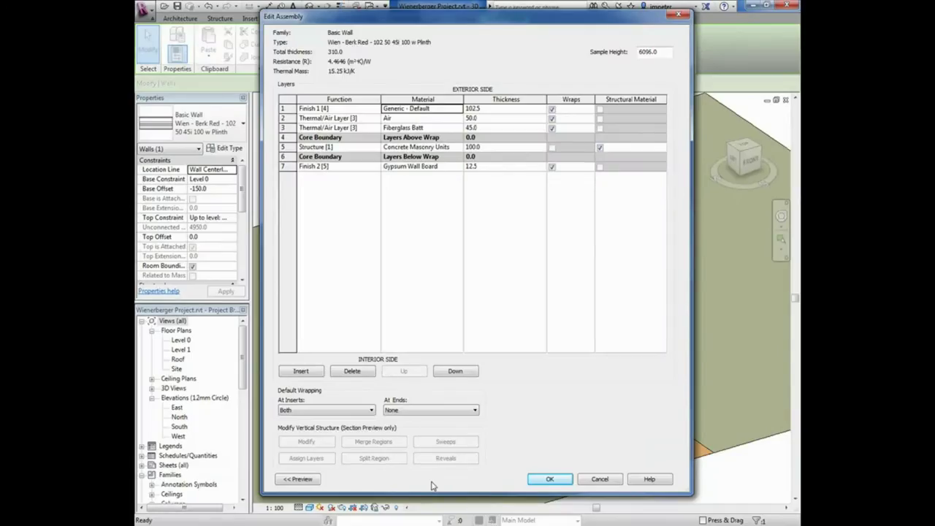
left_click(549, 479)
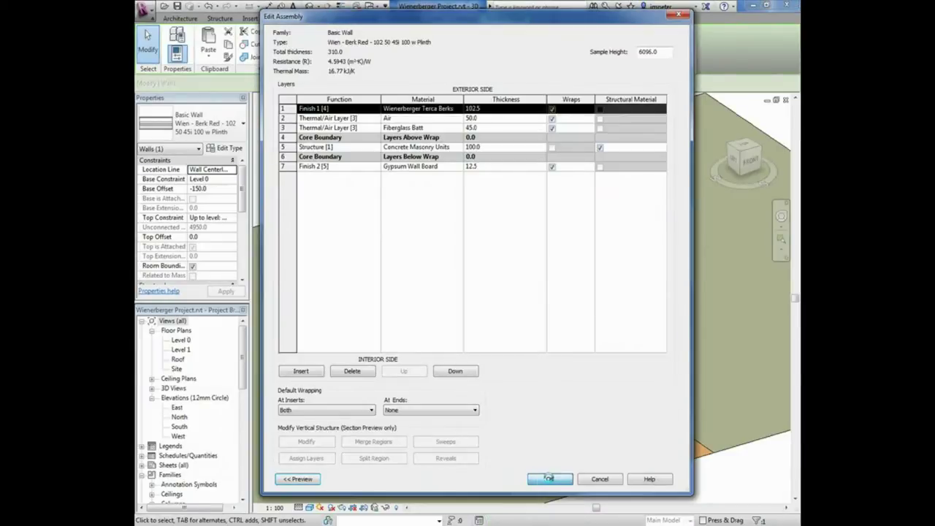
left_click(550, 480)
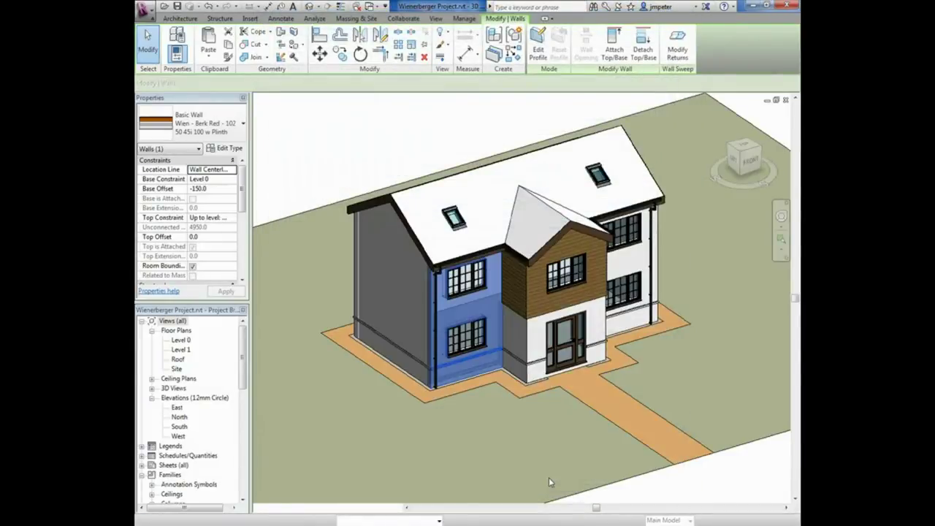
key("Escape")
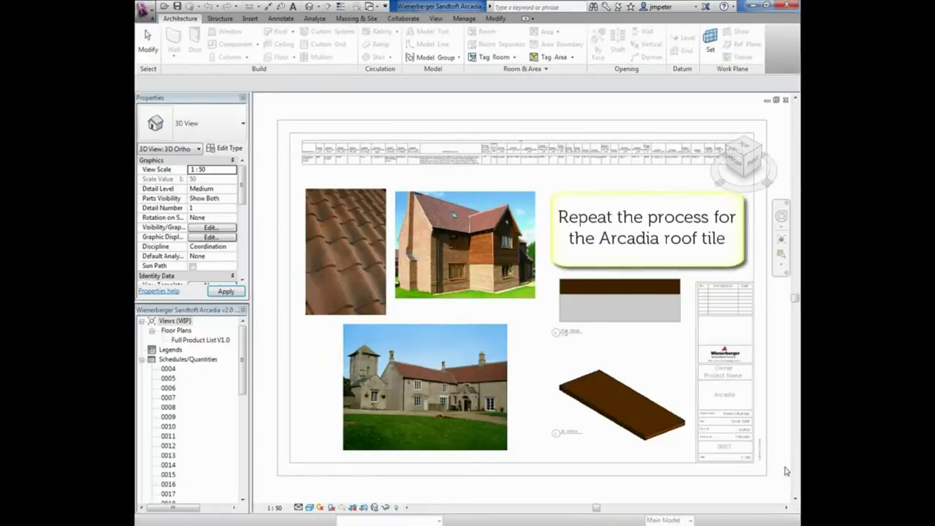
Copy the Arcadia roof assembly, paste it beside the house, then delete the copy and finish.
left_click(652, 409)
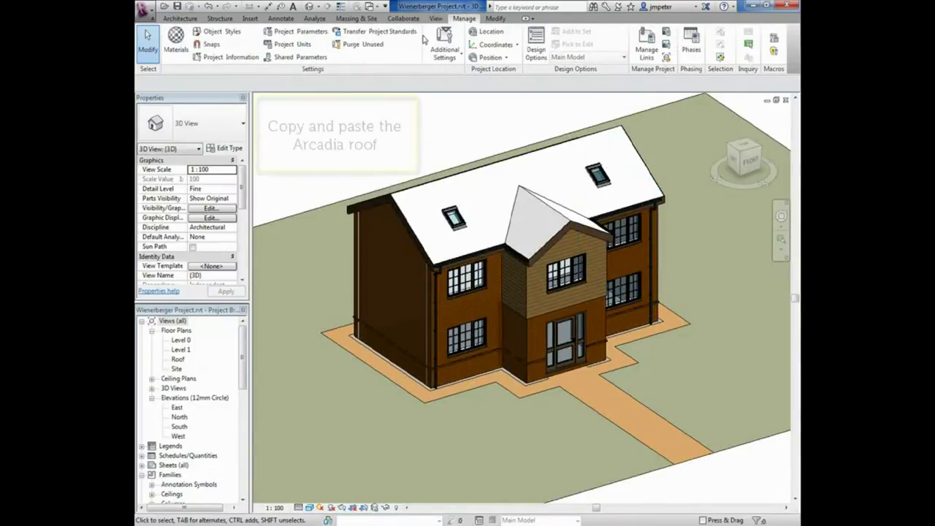
left_click(494, 18)
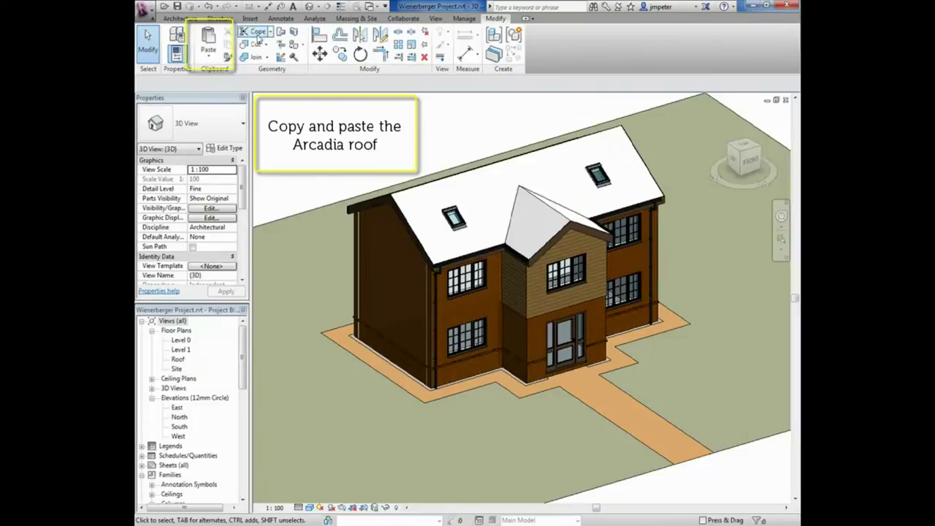
left_click(208, 38)
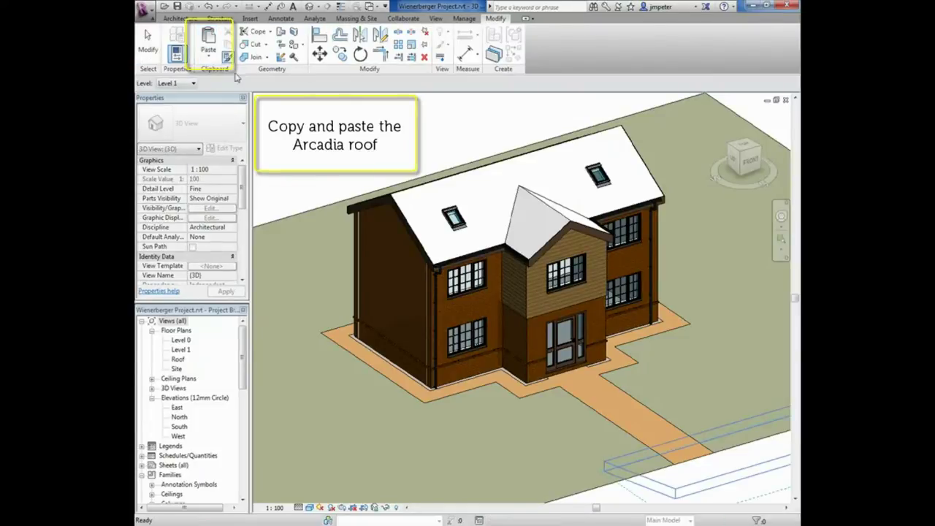
left_click(311, 192)
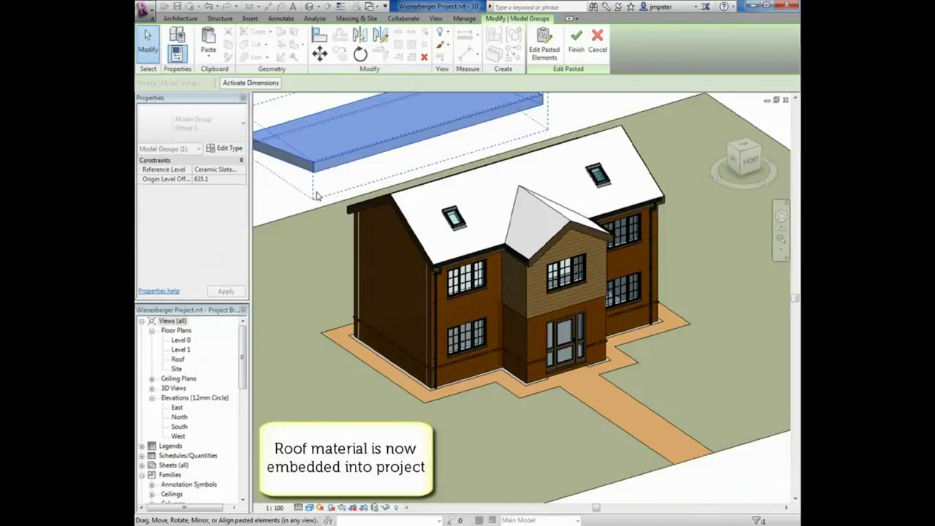
left_click(424, 58)
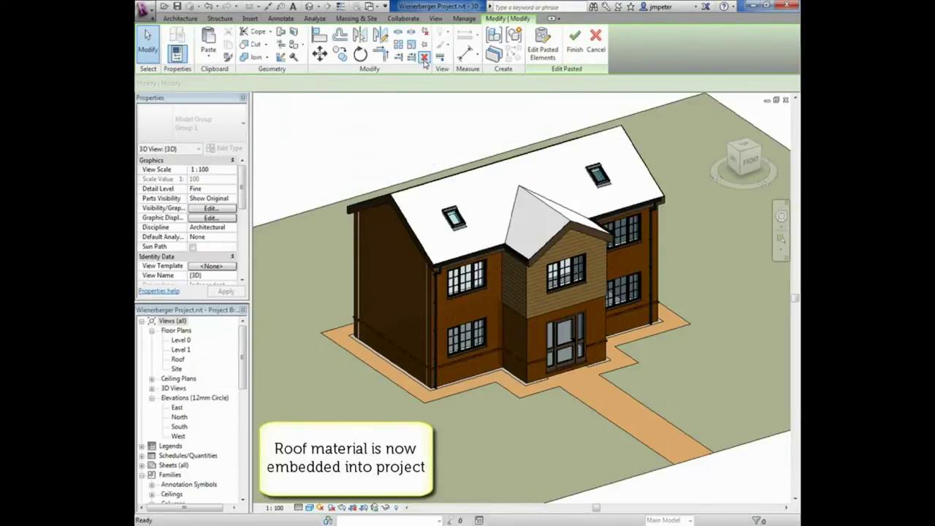
left_click(574, 43)
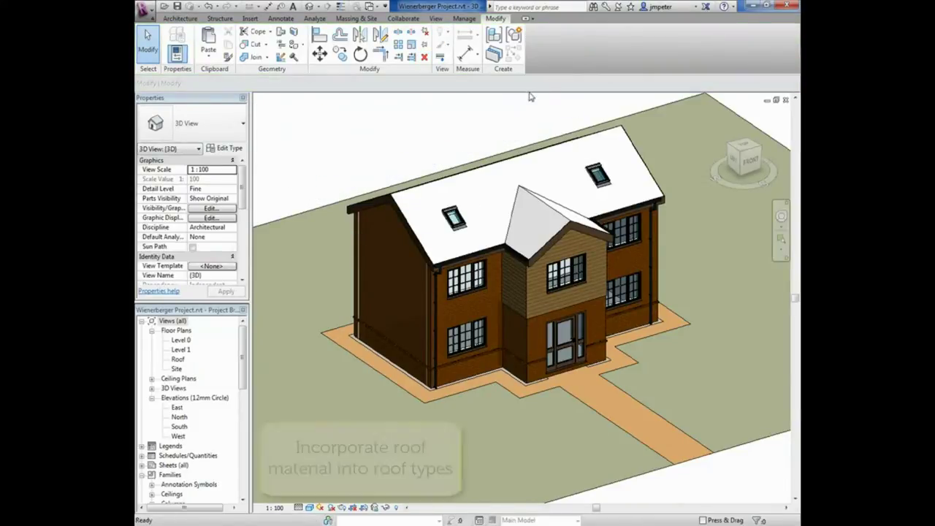
Open the main roof type's layer structure and browse materials for its finish layer.
left_click(457, 171)
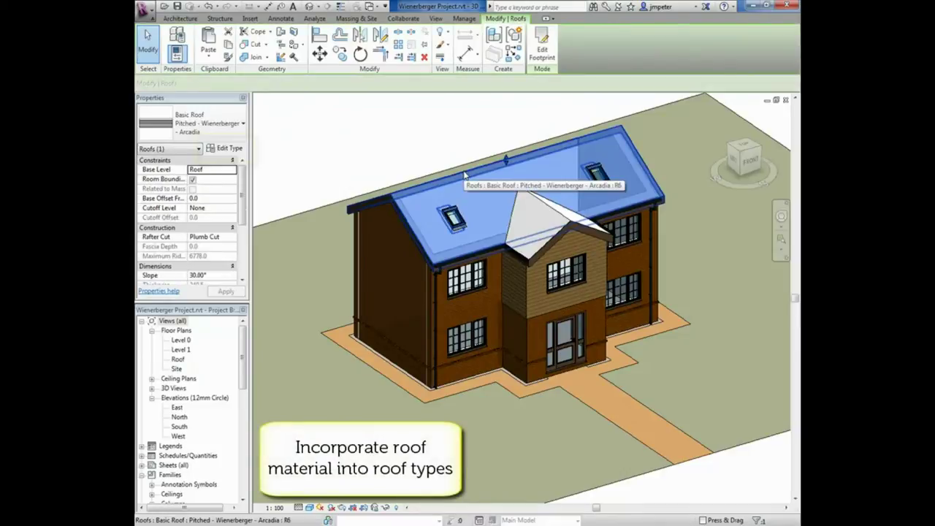
left_click(233, 150)
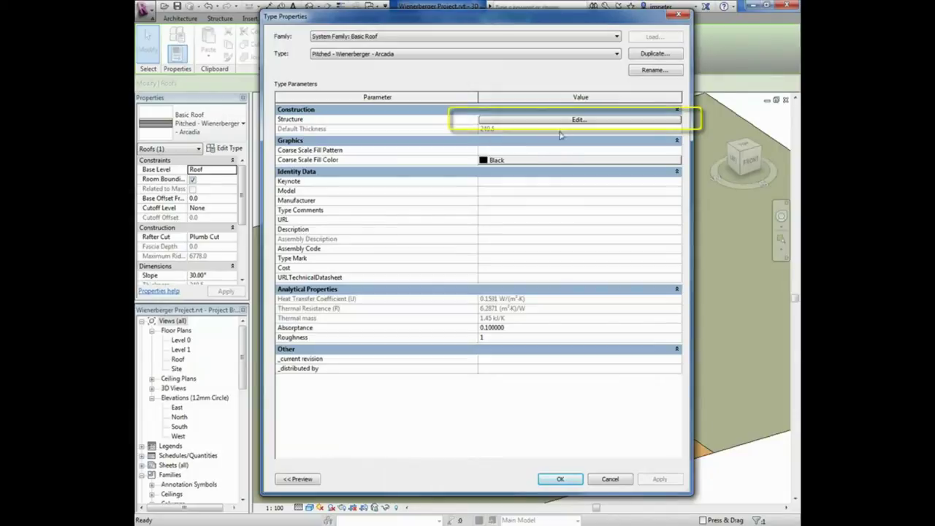
left_click(570, 120)
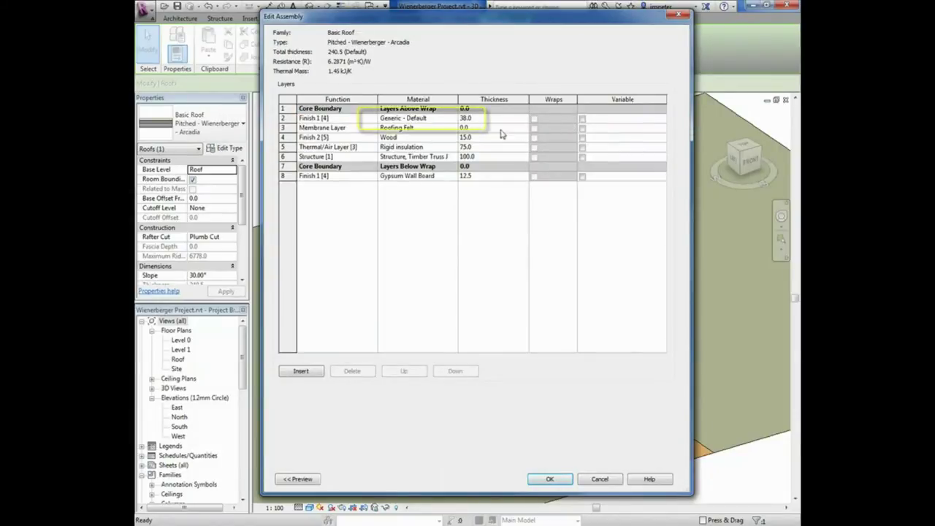
left_click(454, 117)
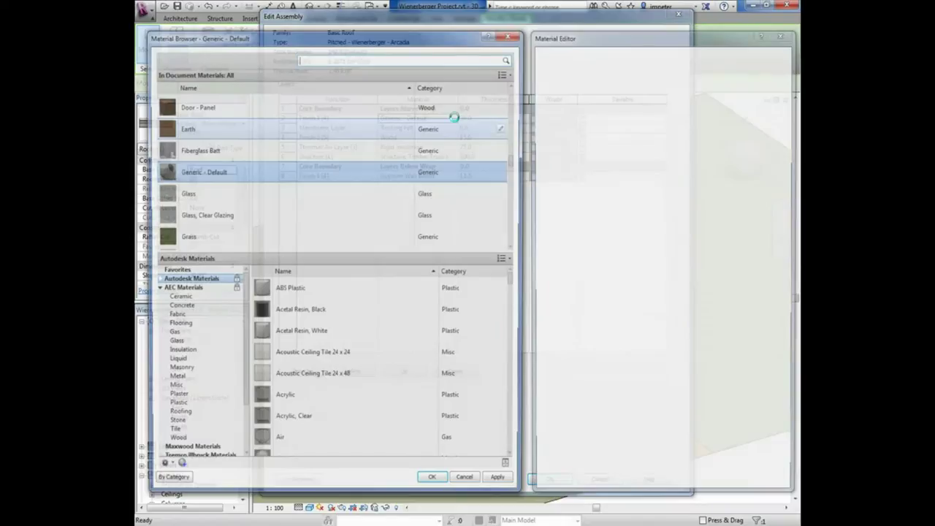
Pick Wienerberger Sandtoft – Arcadia and check its manufacturer roof-tile web page.
key("w")
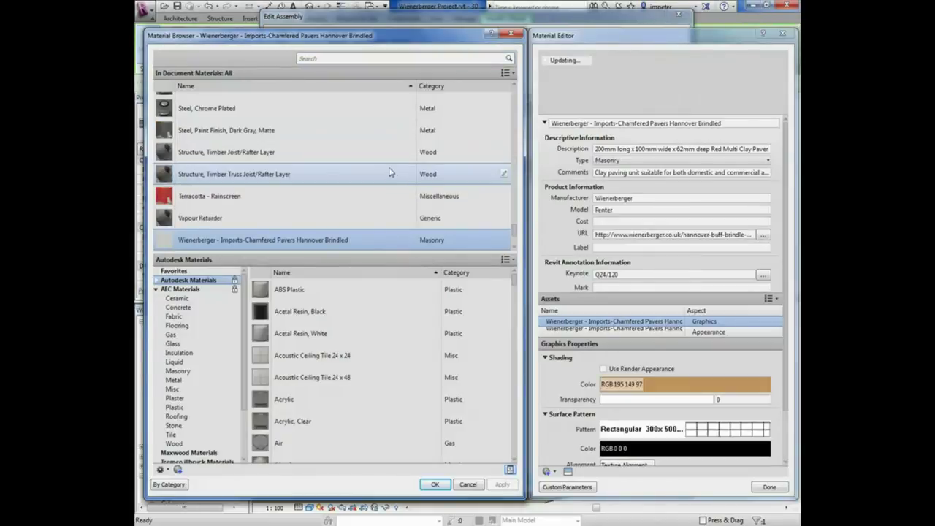
scroll(388, 173, "down", 1)
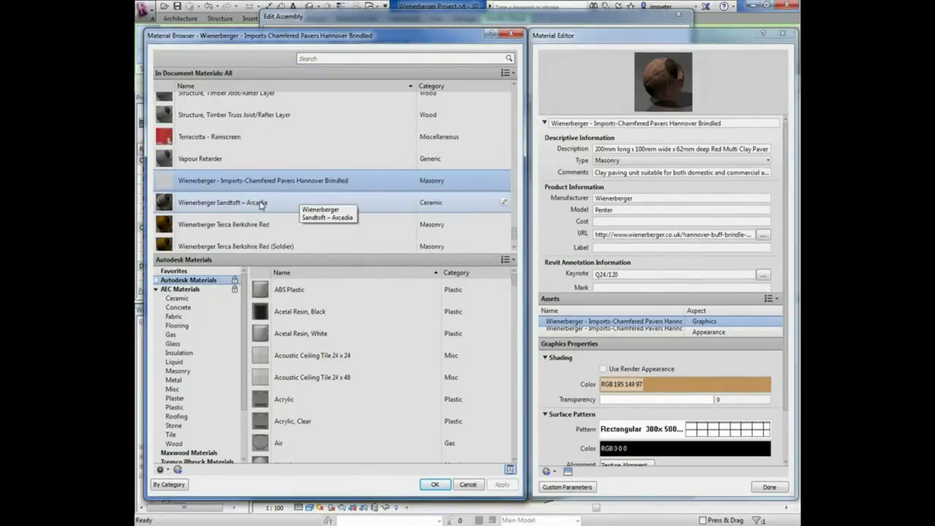
left_click(394, 203)
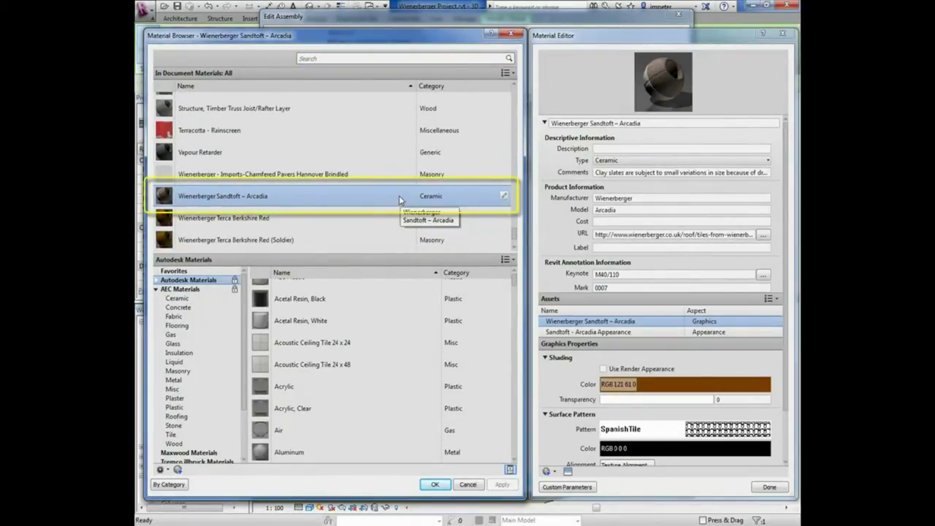
left_click(762, 236)
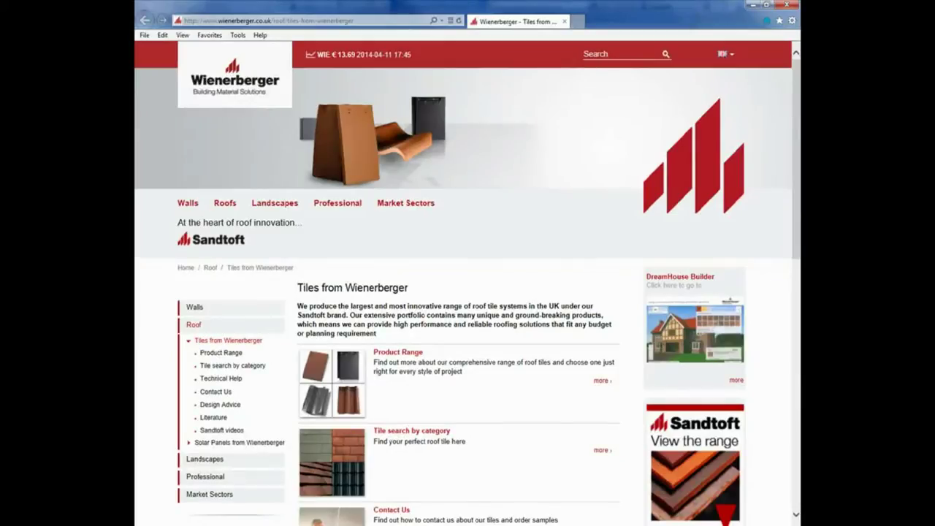
left_click(786, 5)
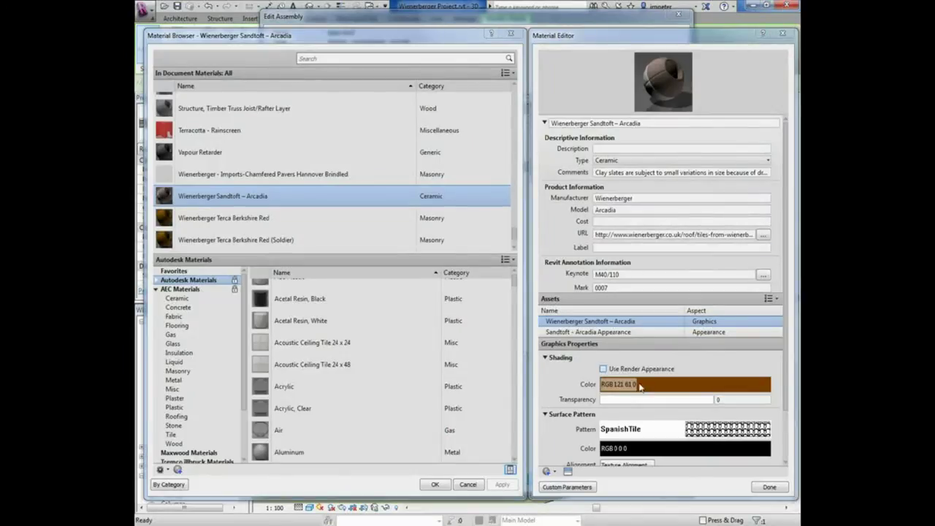
Confirm Sandtoft Arcadia for the roof finish layer through all dialogs and deselect the roof.
left_click(434, 485)
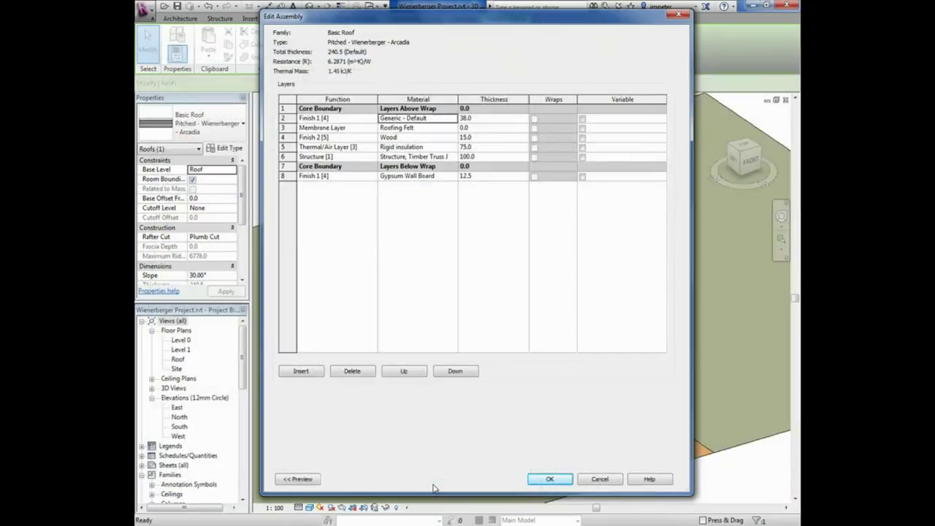
left_click(549, 479)
left_click(547, 478)
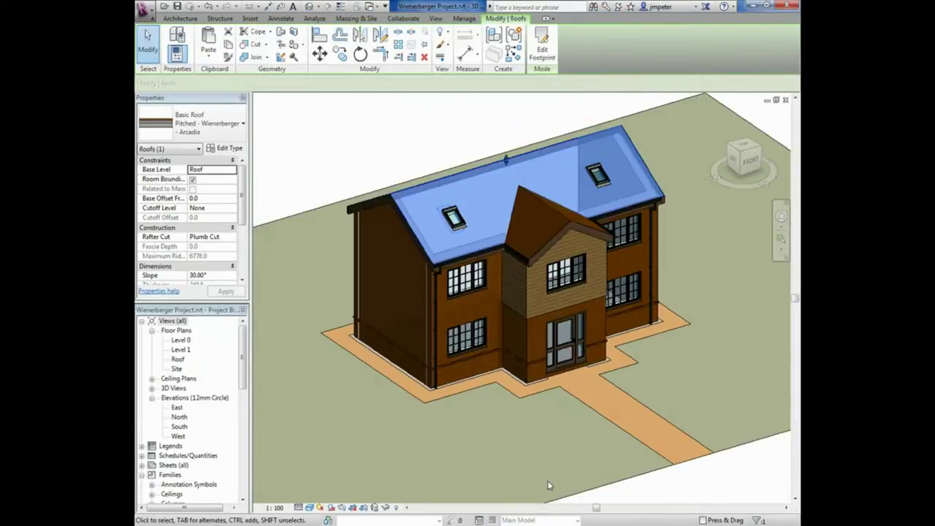
left_click(549, 485)
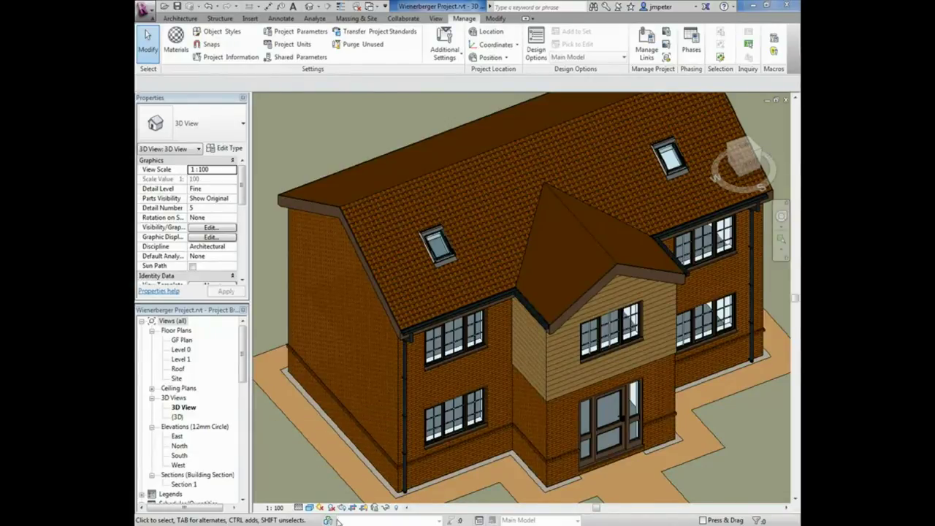
Switch the 3D house view to the Realistic visual style, then try another display style.
left_click(308, 507)
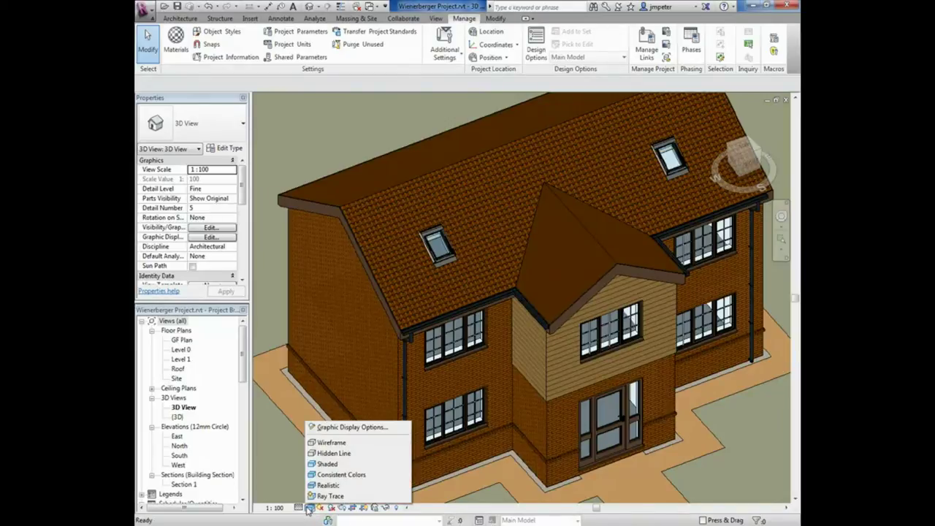
left_click(321, 464)
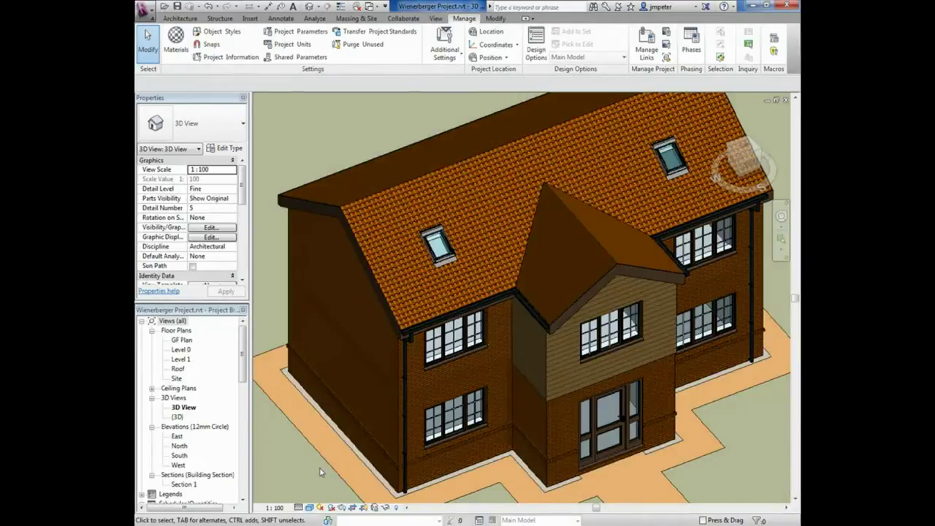
left_click(309, 507)
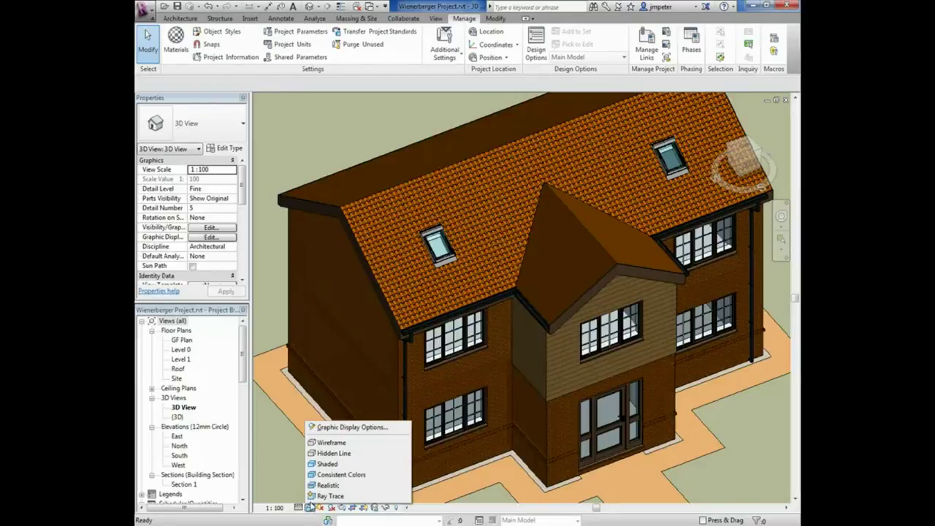
left_click(315, 454)
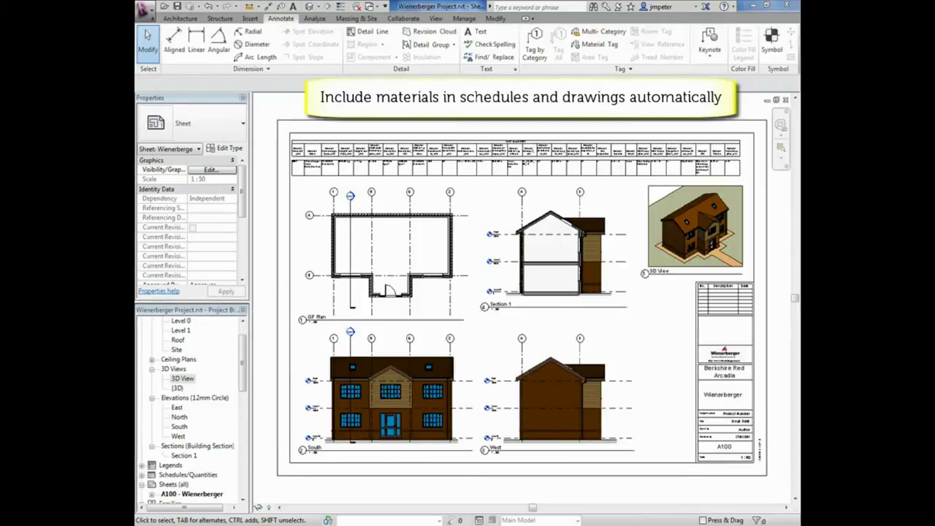
Activate the West elevation and tag the brick wall with element keynote F10 Brick/Block Walling.
left_click(559, 393)
left_click(563, 44)
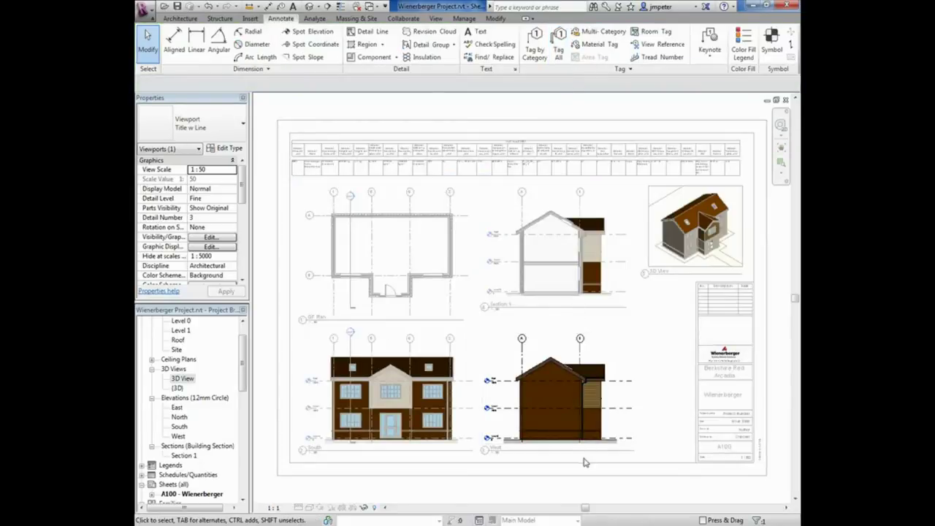
scroll(582, 453, "up", 5)
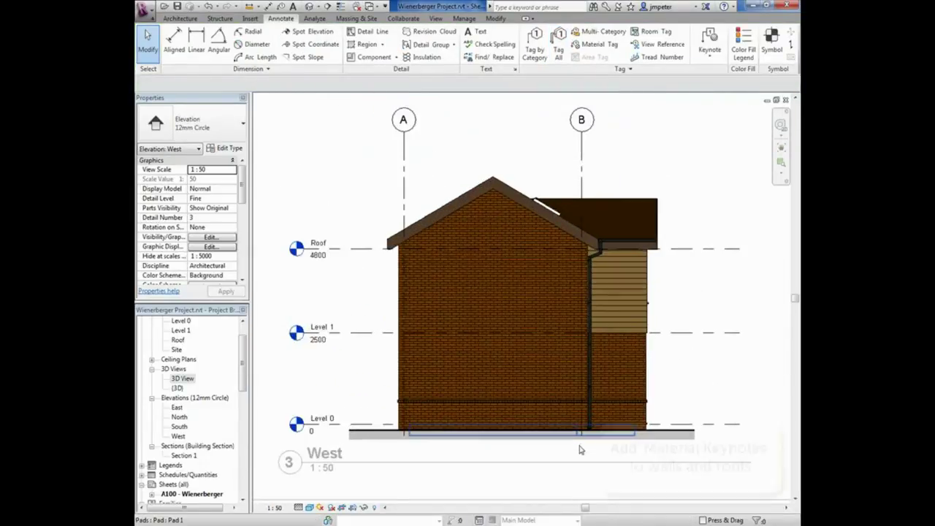
left_click(710, 59)
left_click(727, 75)
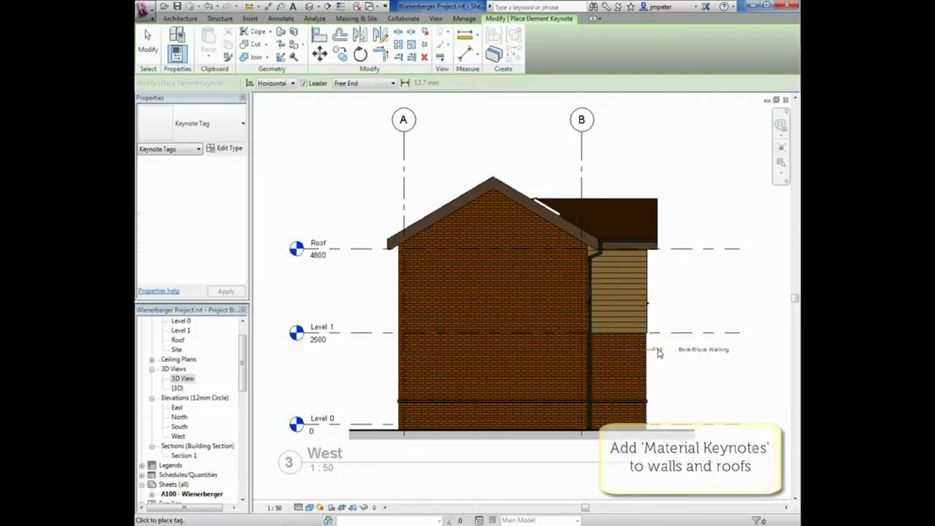
left_click(657, 351)
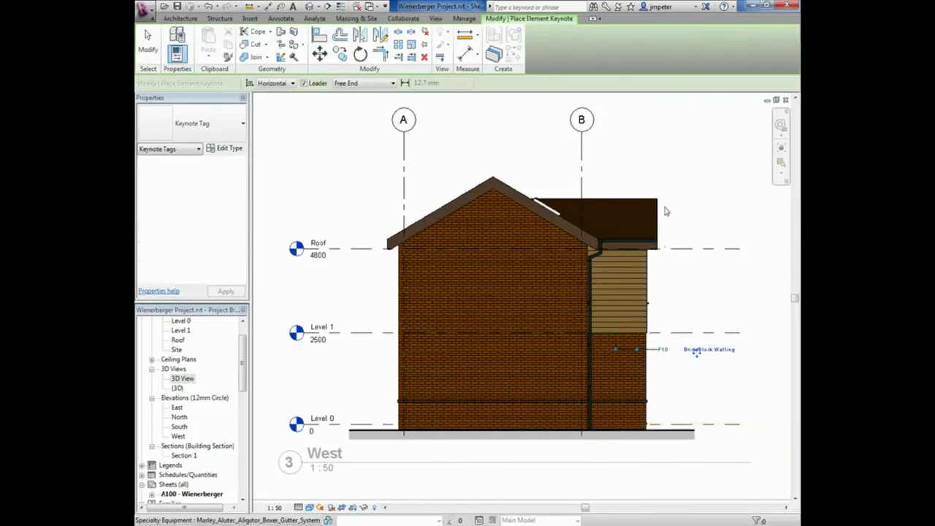
key("Escape")
key("Escape")
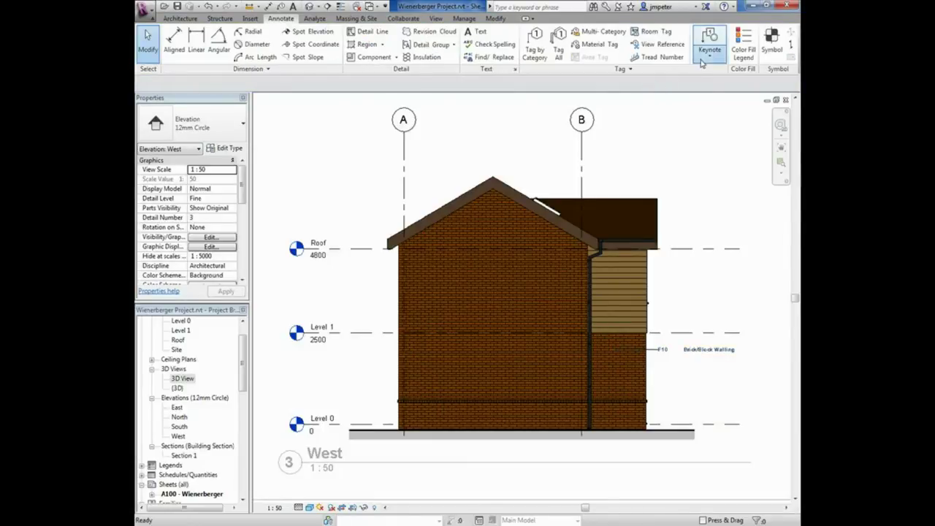
Add the material keynote F10/110 Clay facing brickwork beside the wall.
left_click(702, 60)
left_click(718, 97)
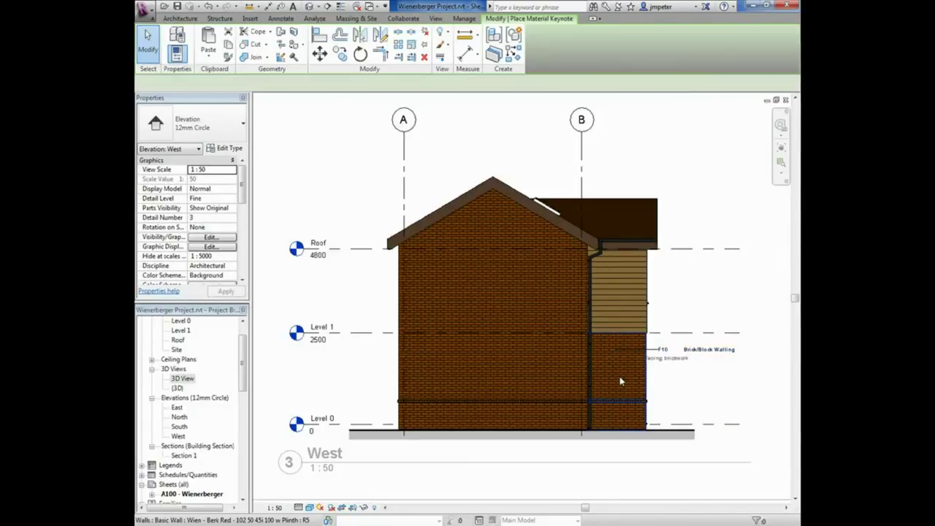
left_click(657, 379)
key("Escape")
key("Escape")
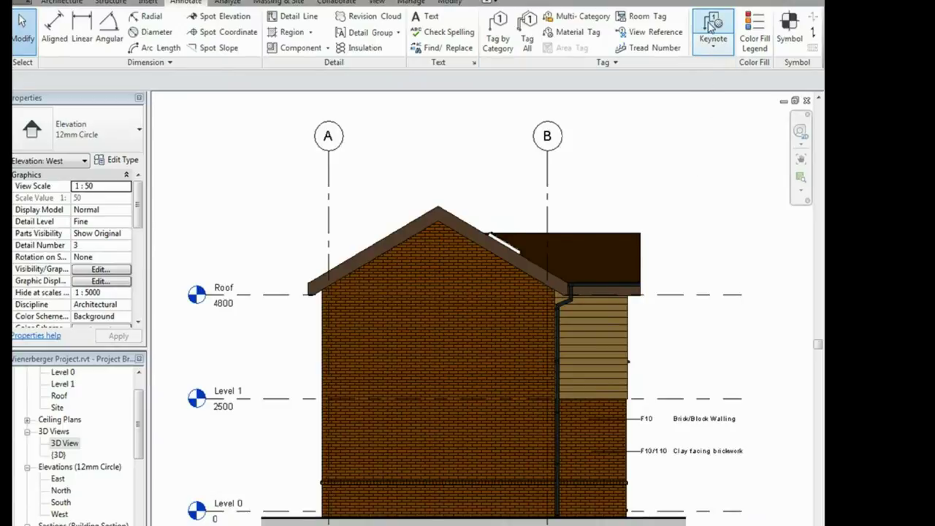
Place the M40/110 Tiling material keynote on the roof of the West elevation.
left_click(714, 26)
left_click(588, 240)
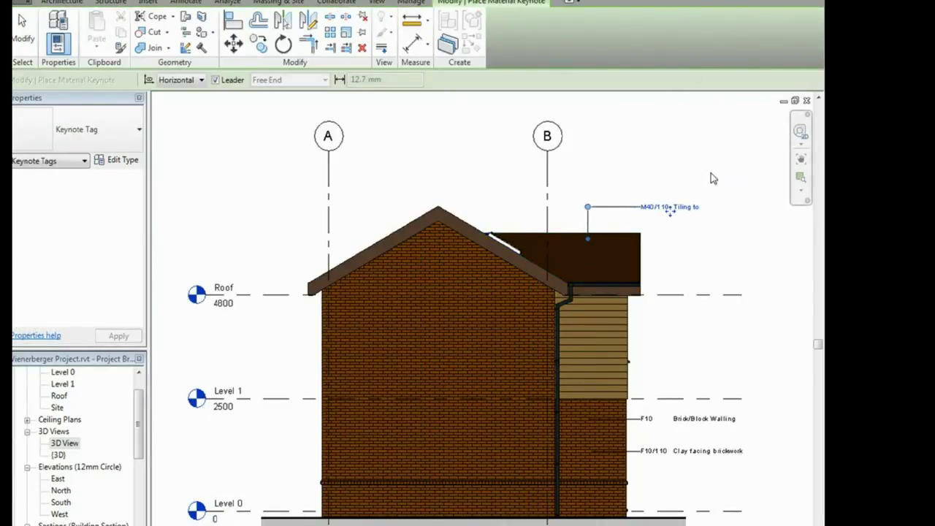
key("Escape")
key("Escape")
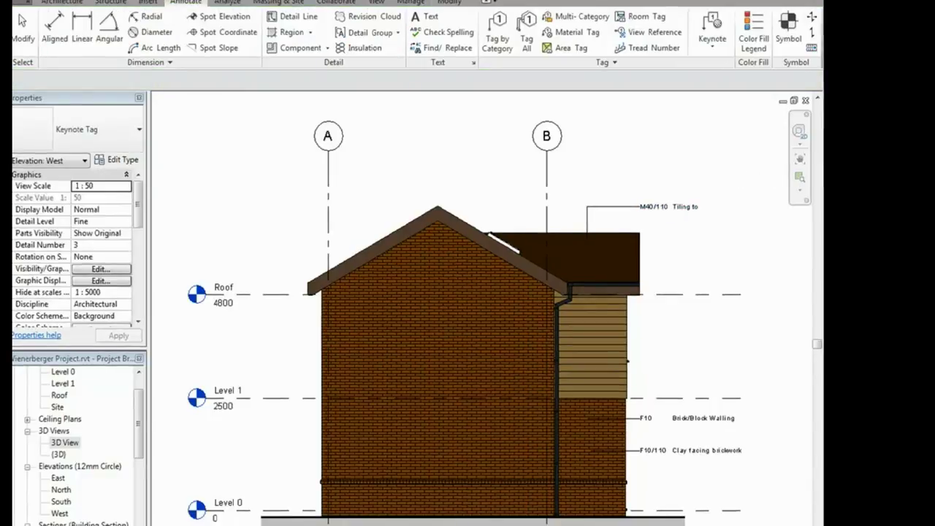